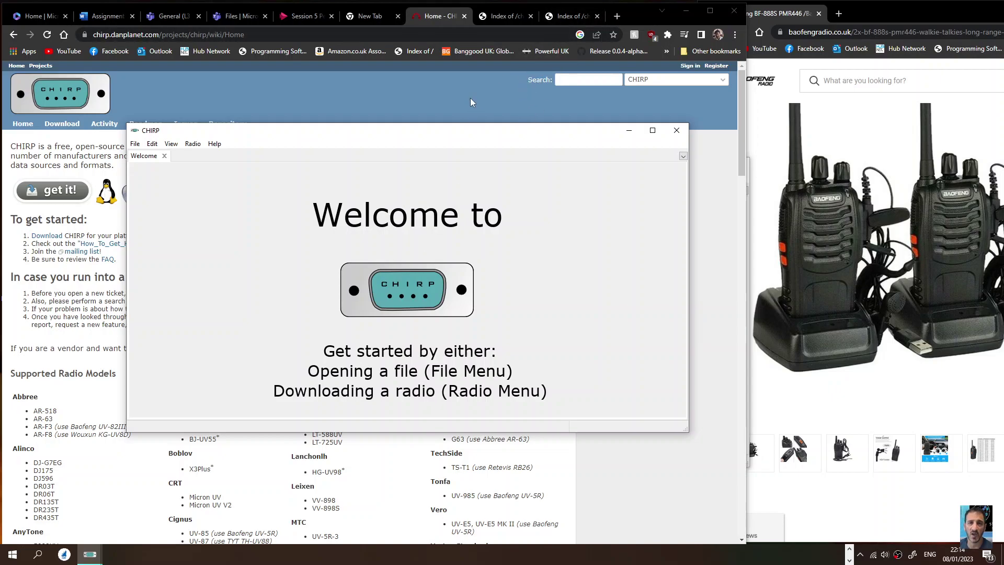
Bring up the chirp-next-20230108 download page, and launch CHIRP with its radio download dialog open
click(572, 15)
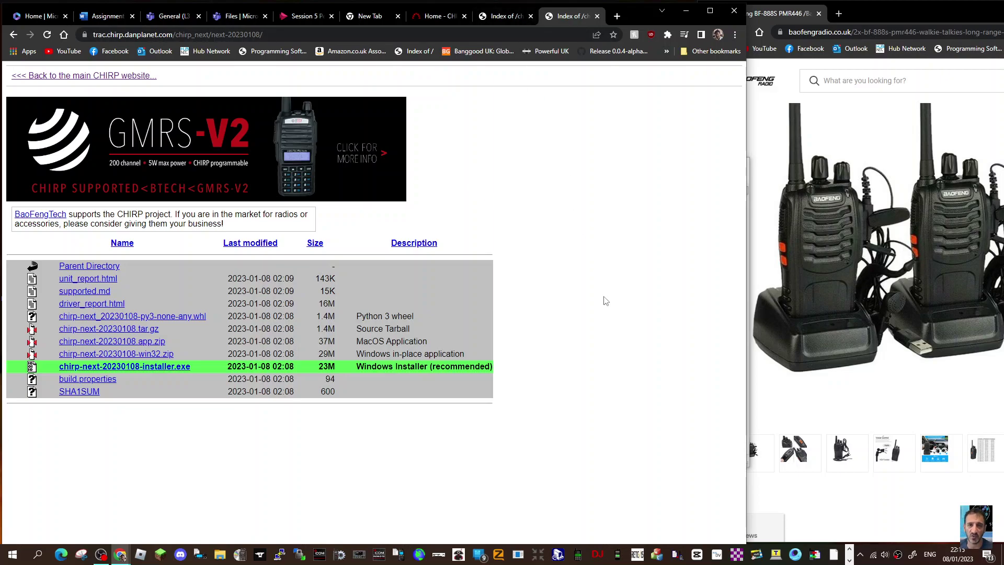
click(12, 554)
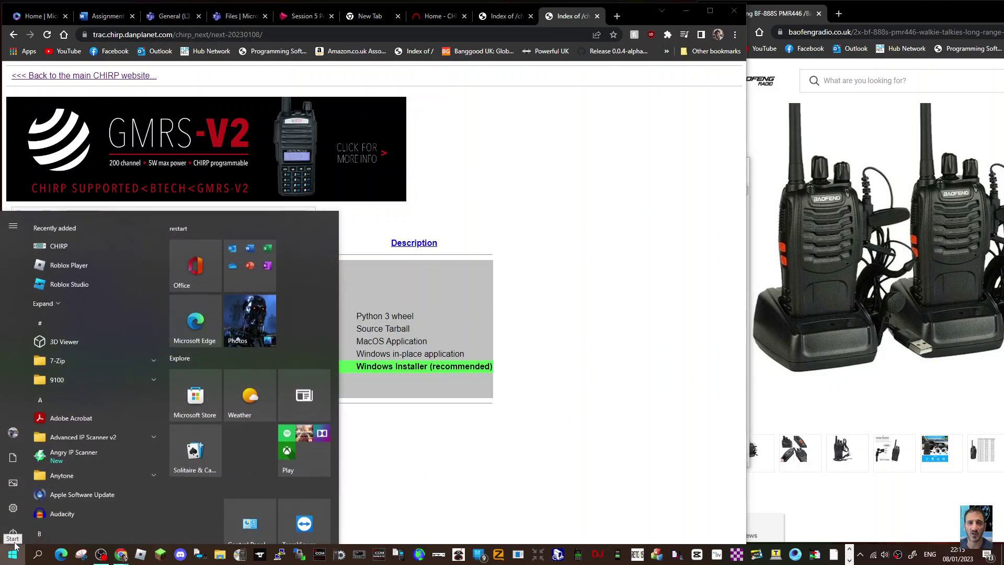
click(59, 244)
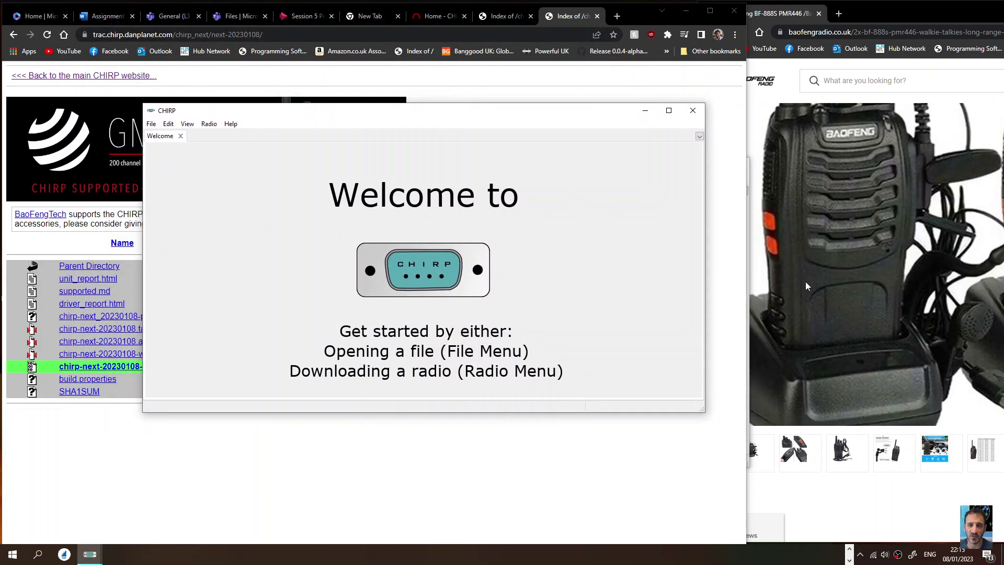
click(209, 125)
click(225, 136)
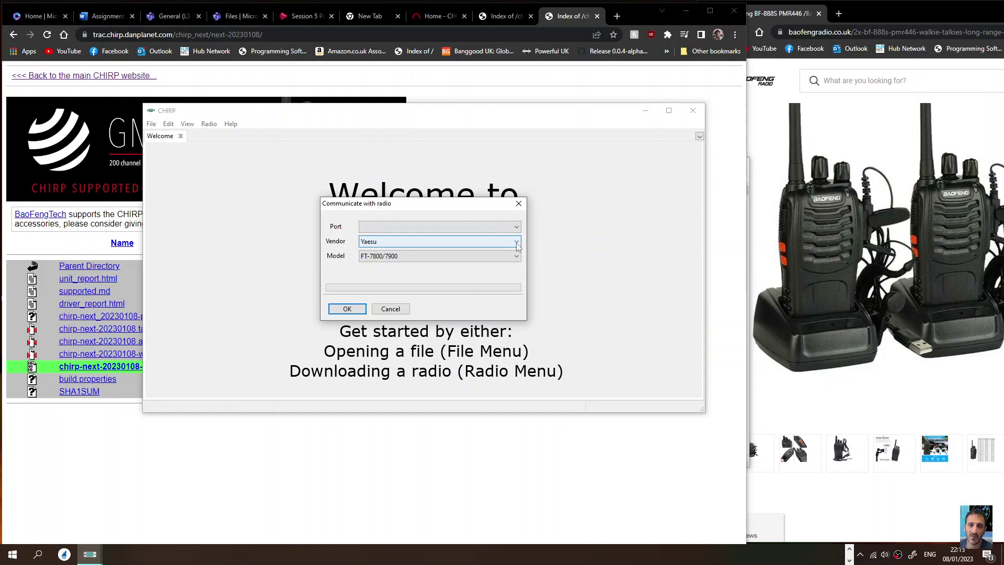
Choose Yaesu as the vendor and look through its list of radio models
click(516, 242)
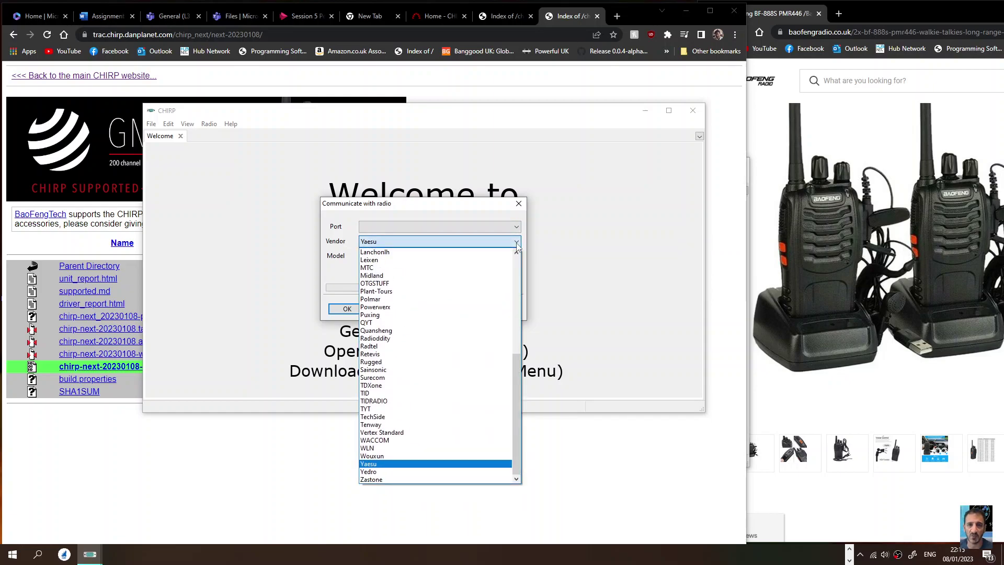
click(450, 463)
click(516, 259)
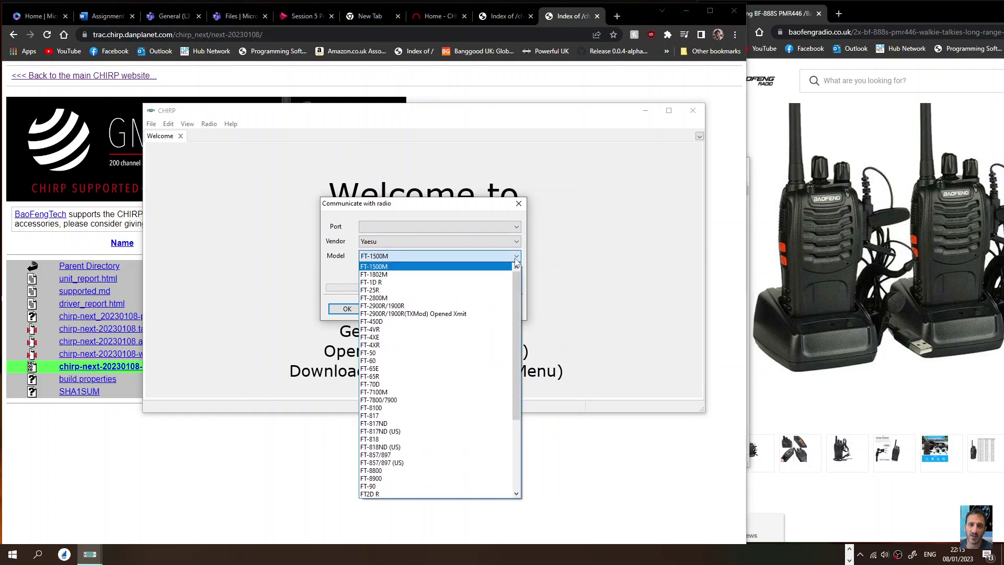
click(516, 259)
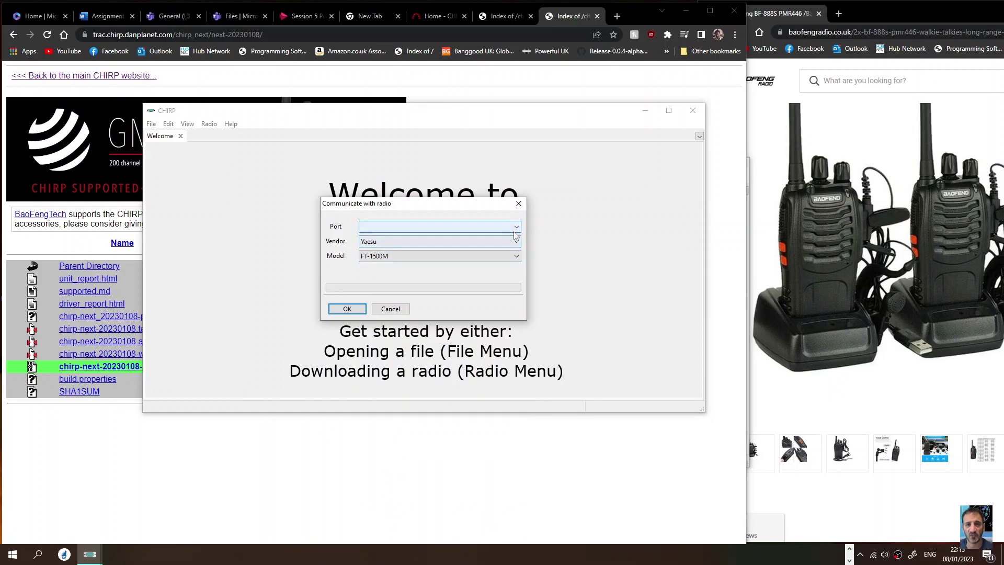
Set the vendor to Baofeng with model BF-888, and the port to USB-SERIAL CH340 (COM10)
click(516, 240)
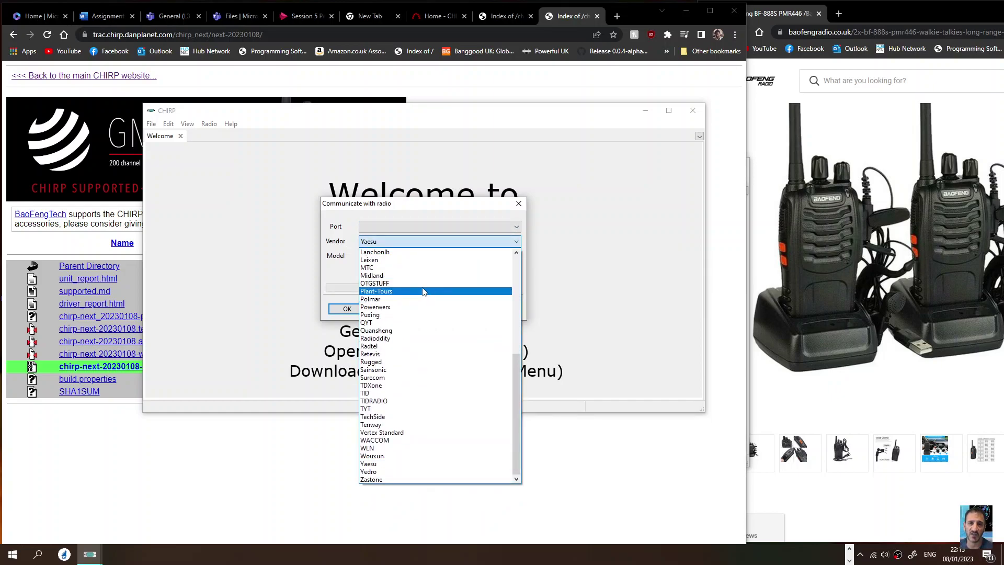
drag(516, 371, 517, 274)
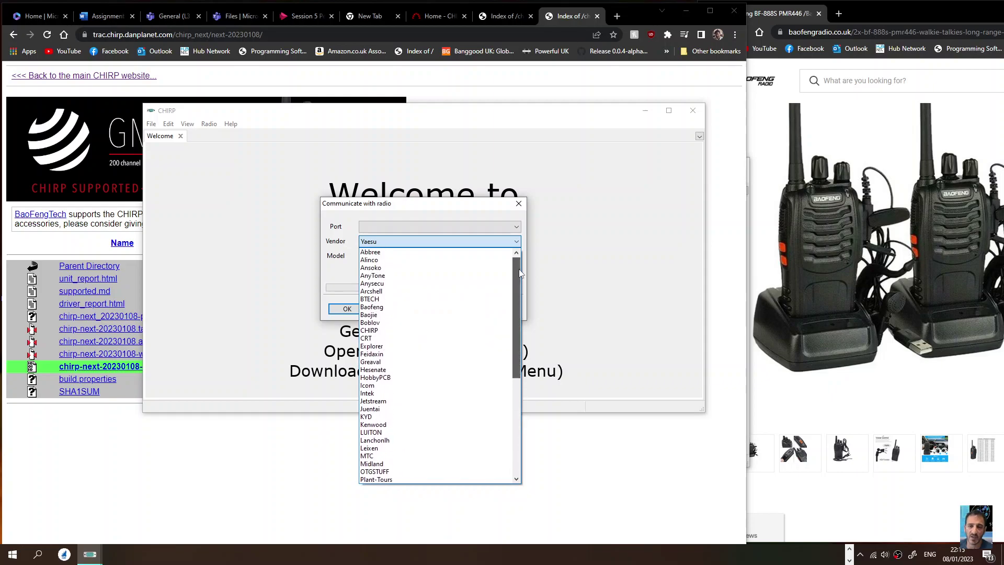
click(393, 308)
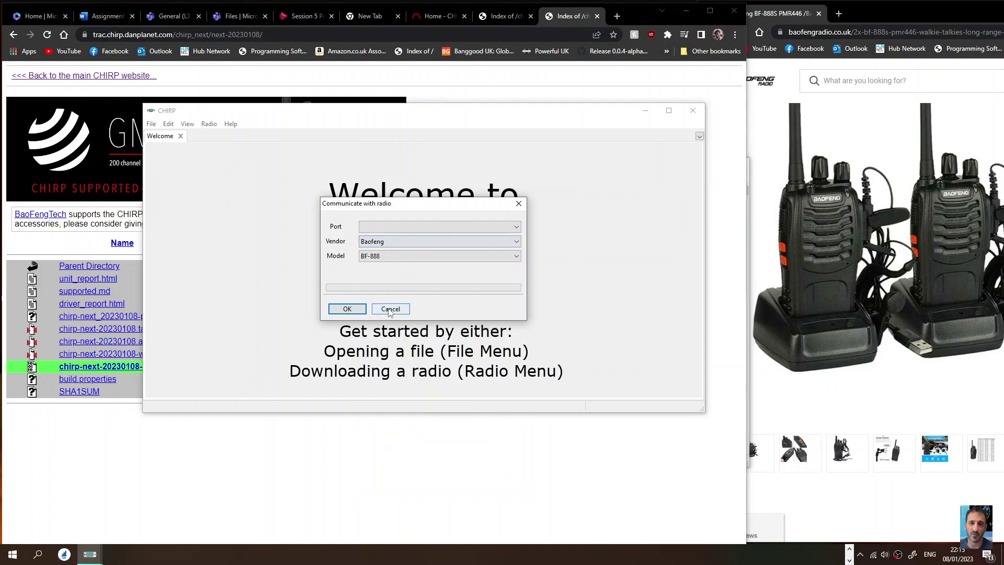
click(516, 227)
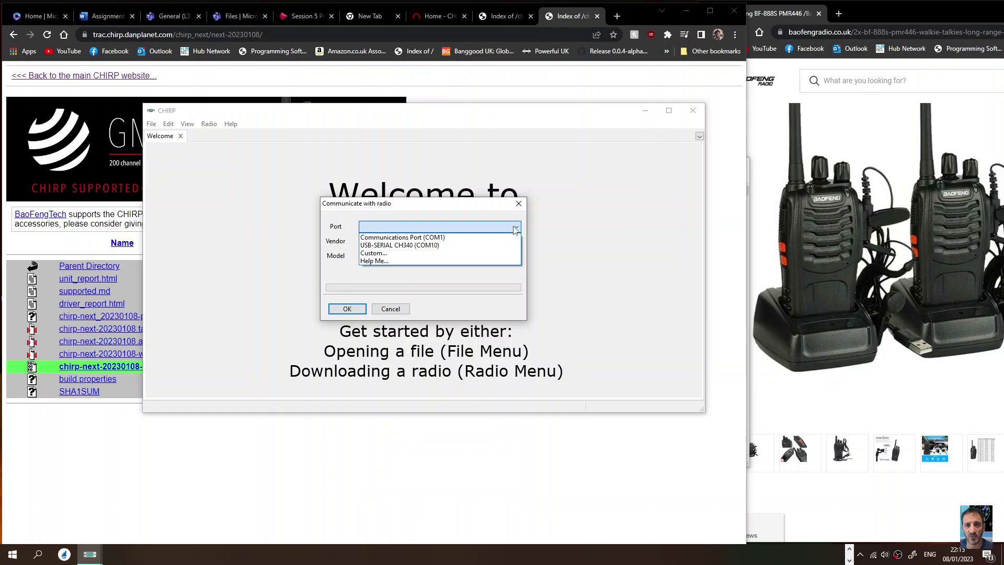
click(462, 242)
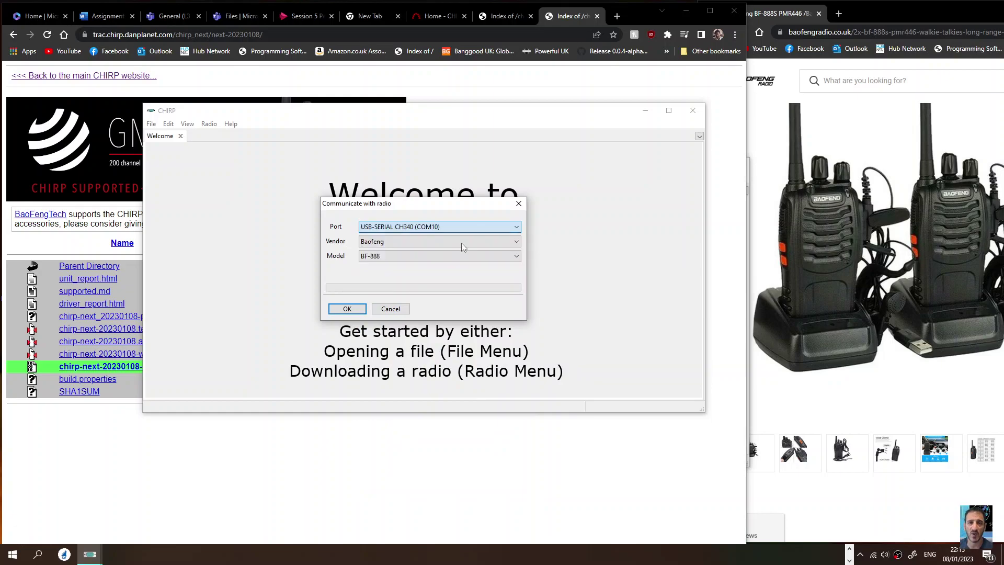
Check the programming cable's COM port in Device Manager, and download the memories from the BF-888
right_click(12, 553)
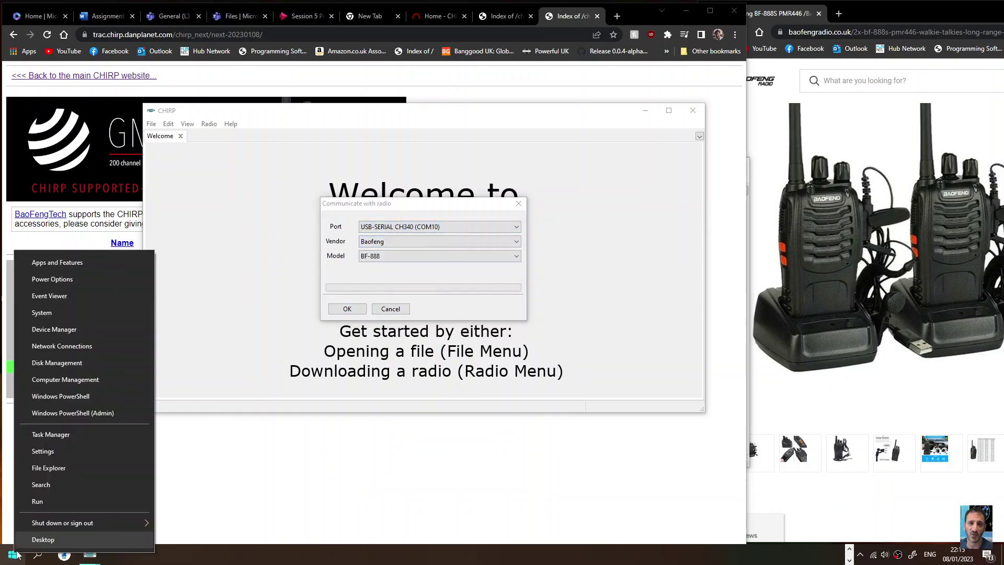
click(62, 331)
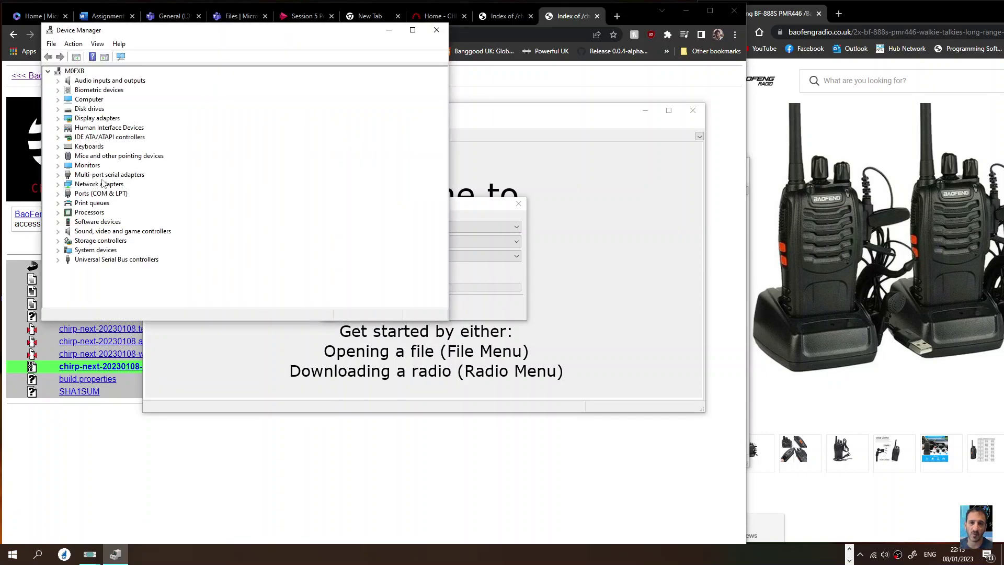
double_click(102, 194)
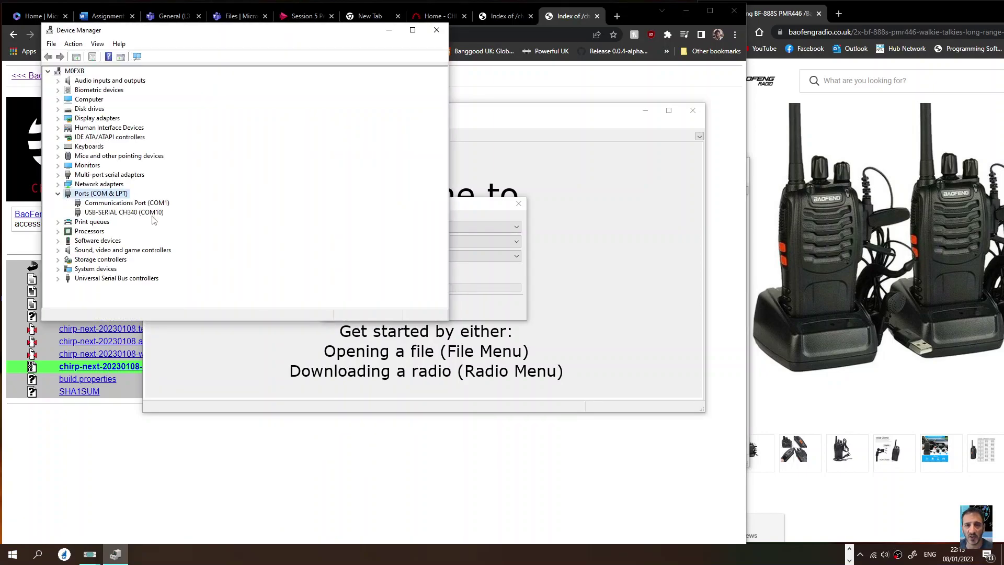
click(437, 30)
click(347, 309)
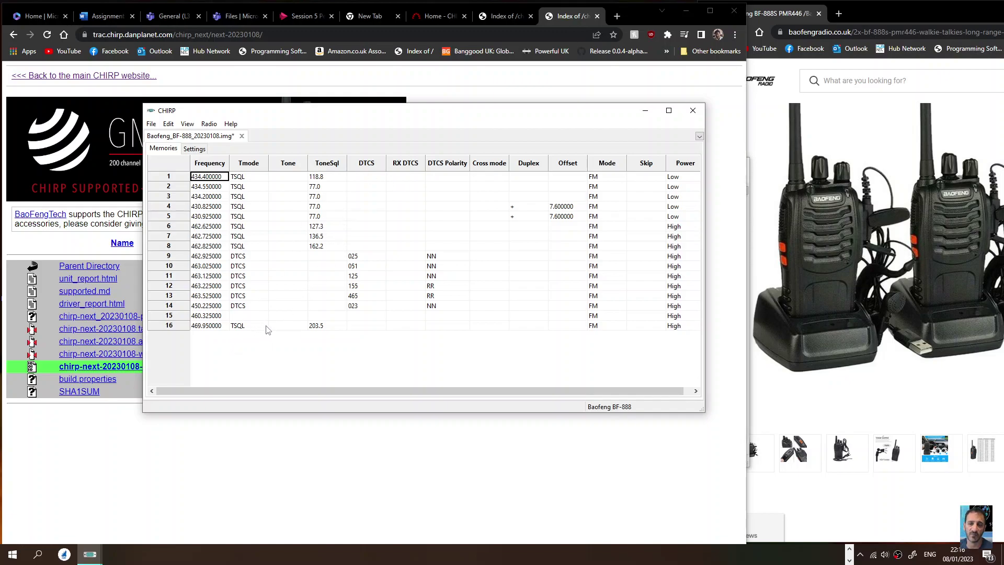
right_click(178, 326)
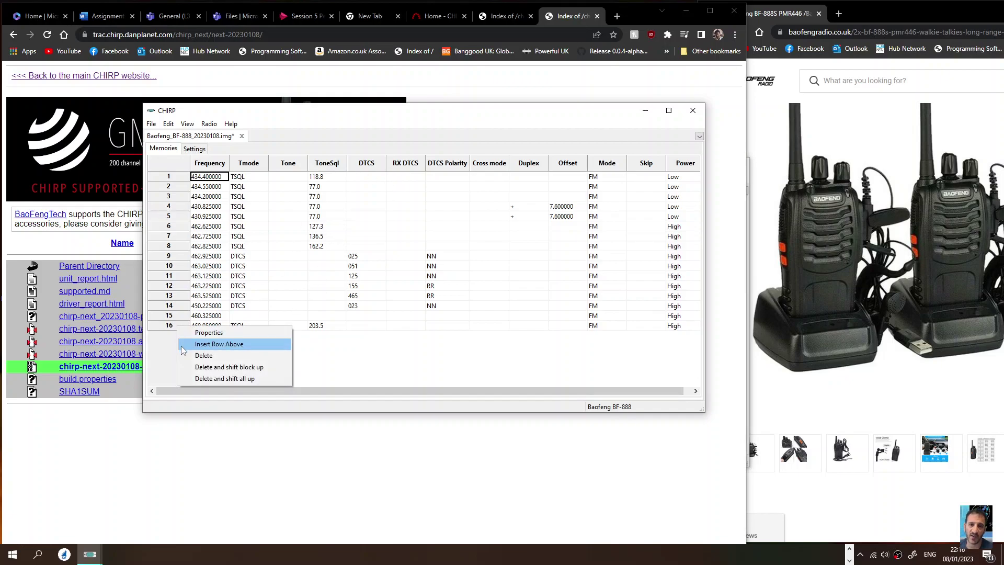
click(181, 346)
click(493, 266)
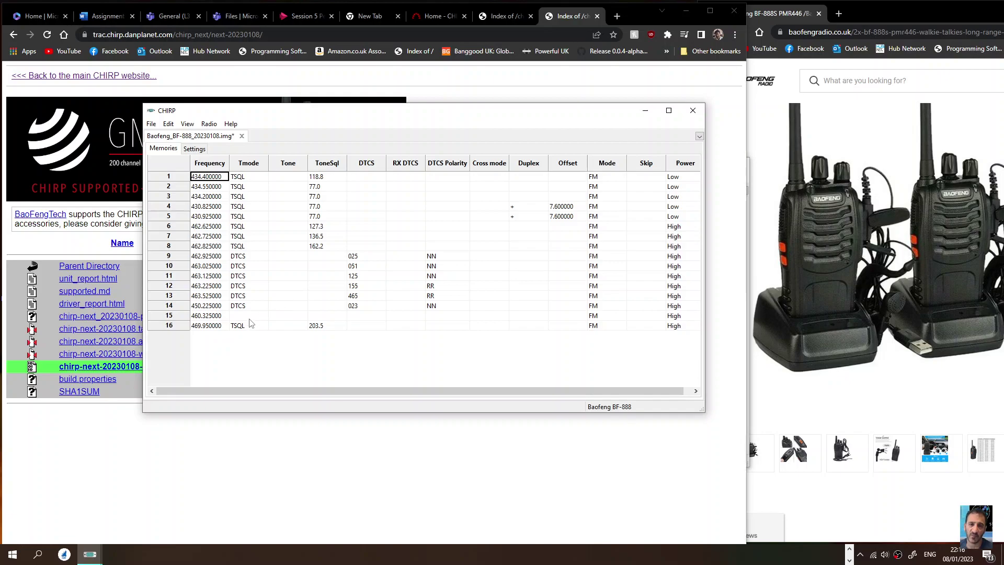
Set the frequency of memory channel 15 to 430.850
click(214, 317)
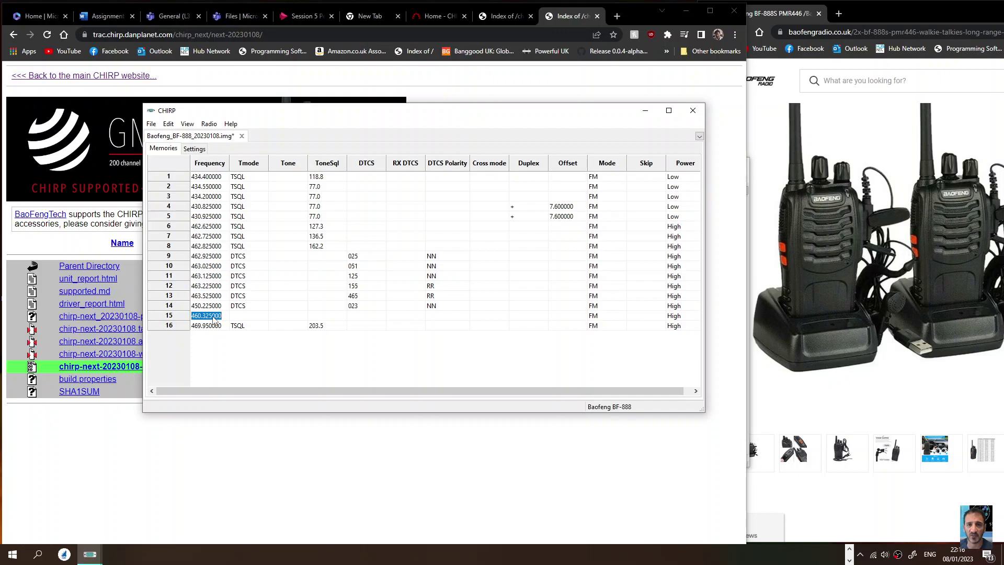
text(43)
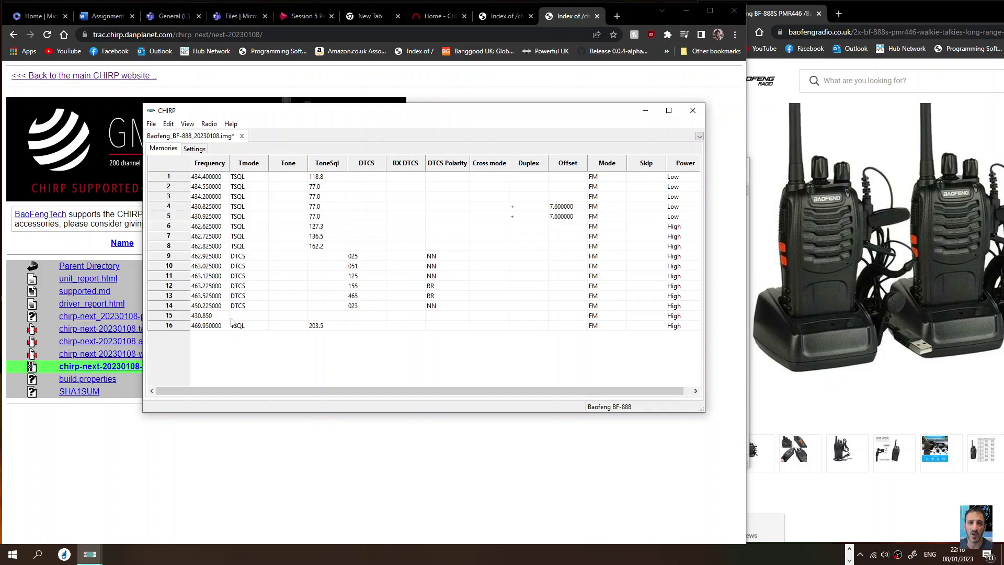
key(Return)
Set channel 15's tone mode to Tone and its tone frequency to 118.8
click(262, 312)
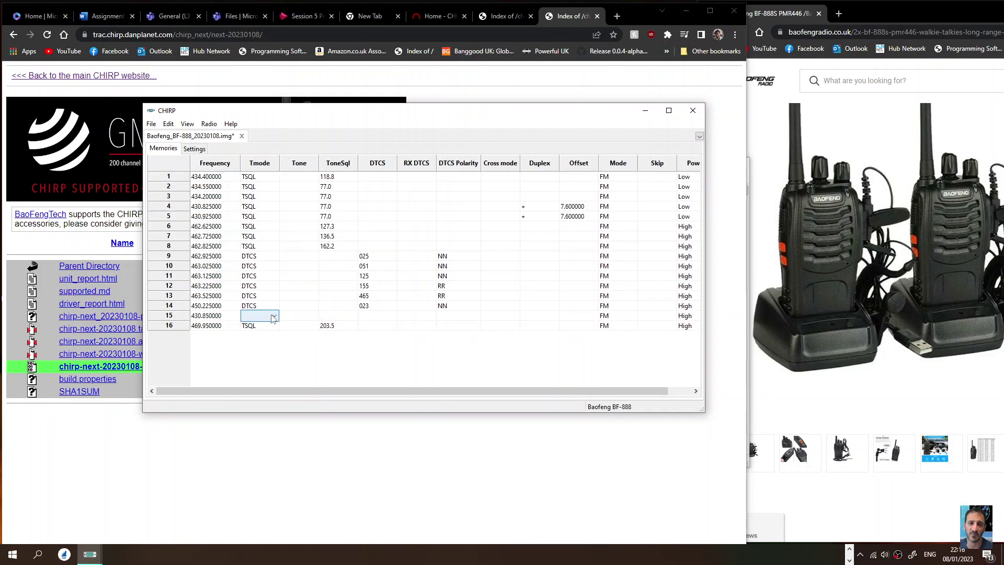
click(274, 317)
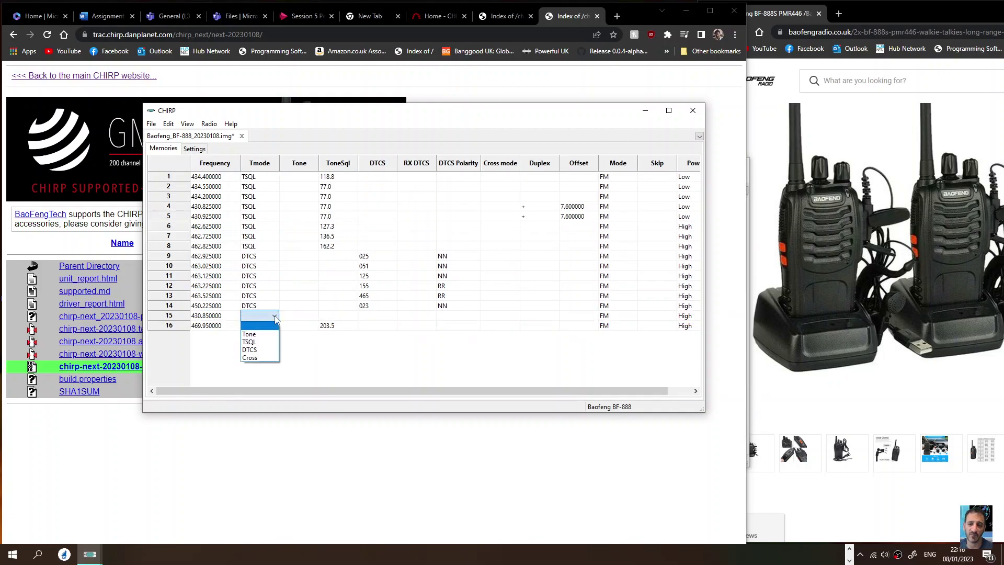
click(250, 334)
click(301, 317)
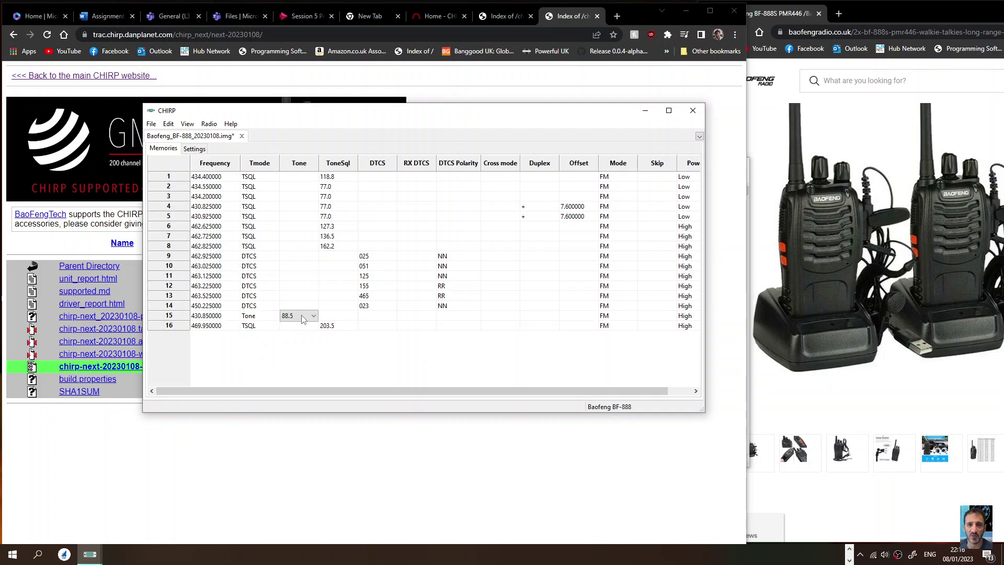
click(310, 316)
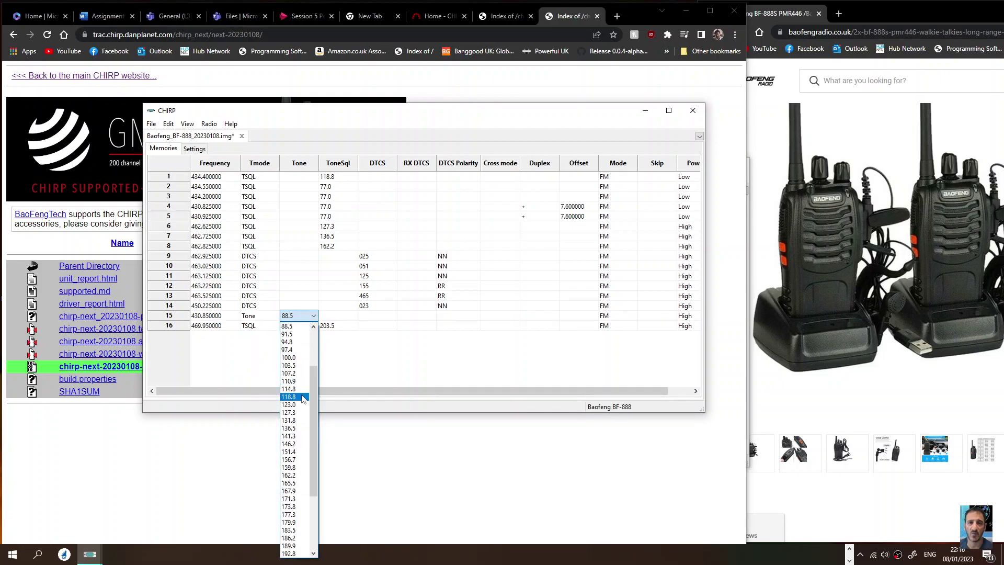
click(302, 397)
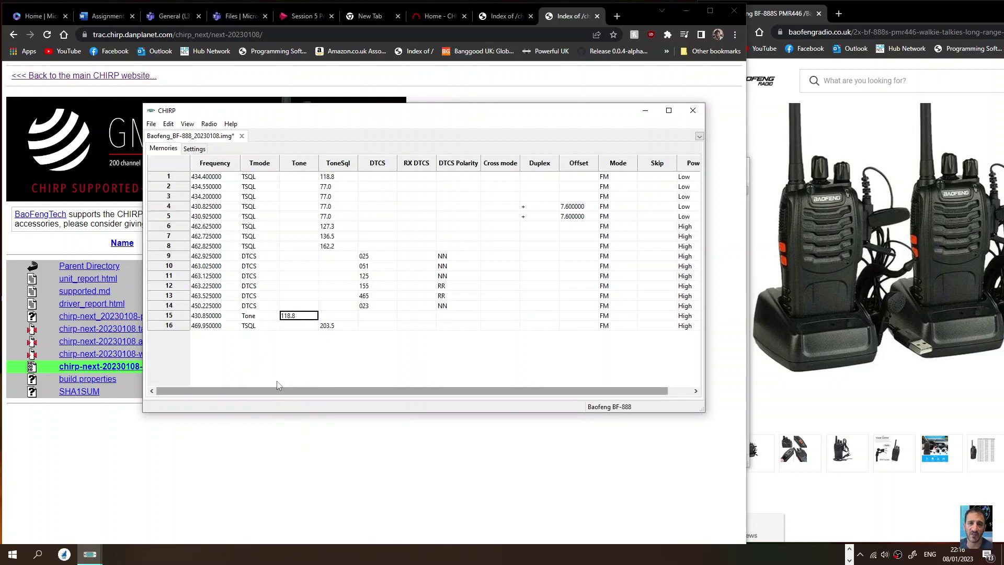
Upload the edited memories to the Baofeng BF-888 through USB-SERIAL CH340 (COM10)
click(337, 316)
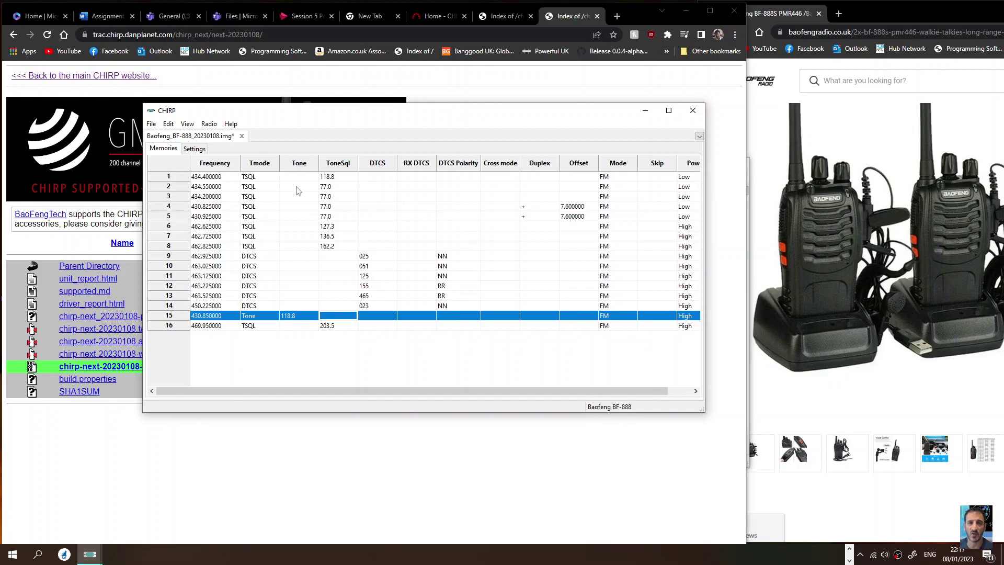
drag(631, 393, 574, 391)
click(210, 125)
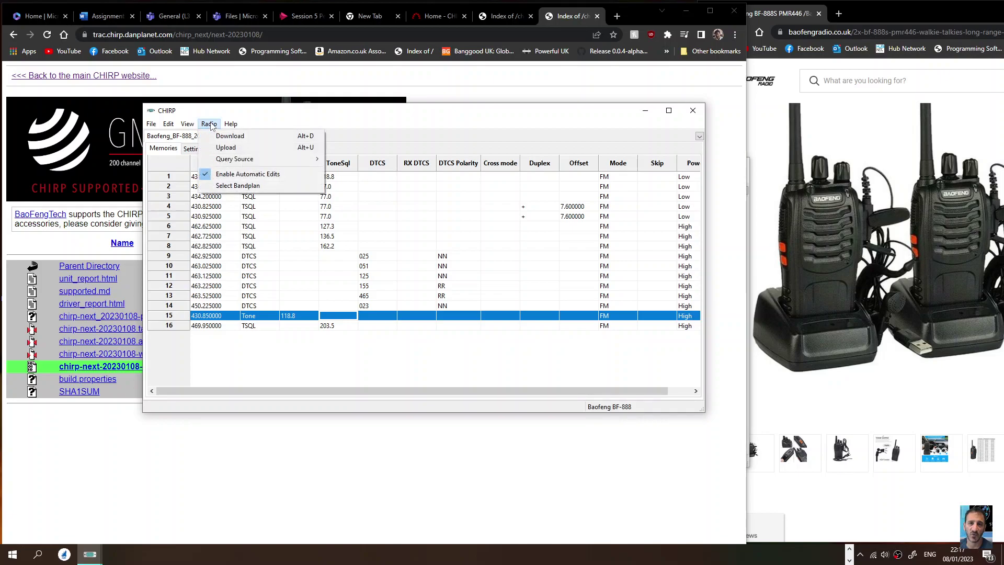
click(226, 147)
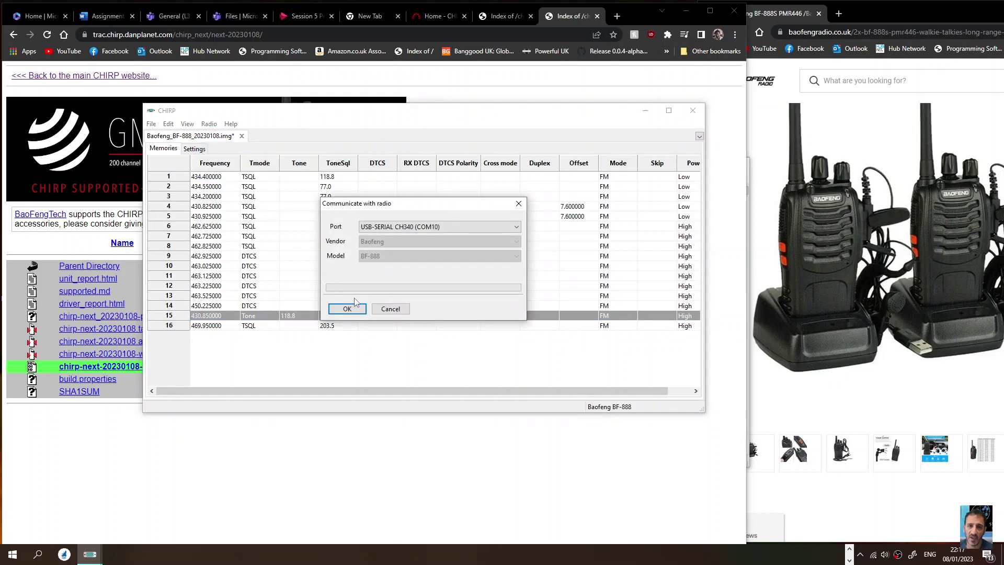
click(347, 309)
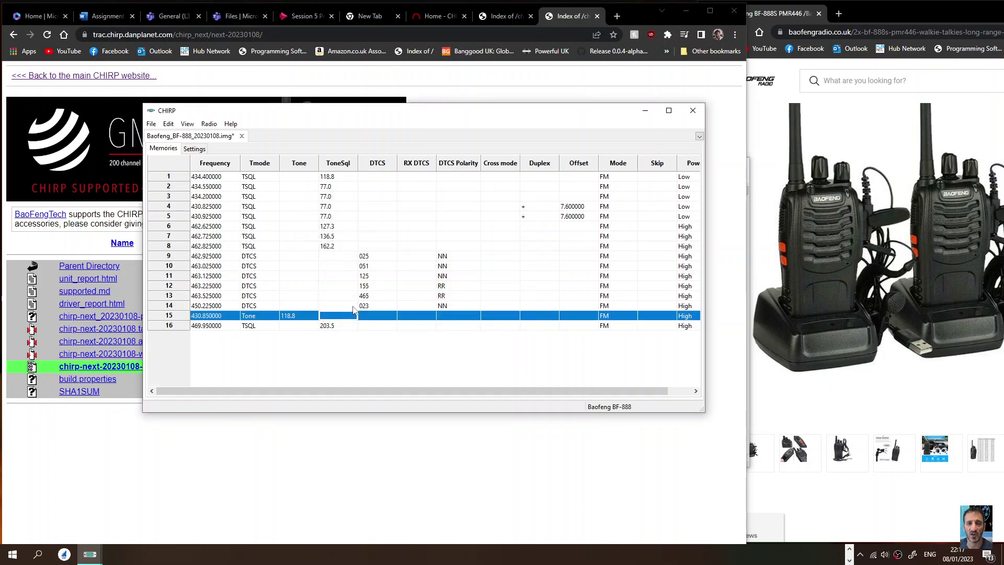
Review the radio's basic settings and the available file, edit and radio commands
click(193, 149)
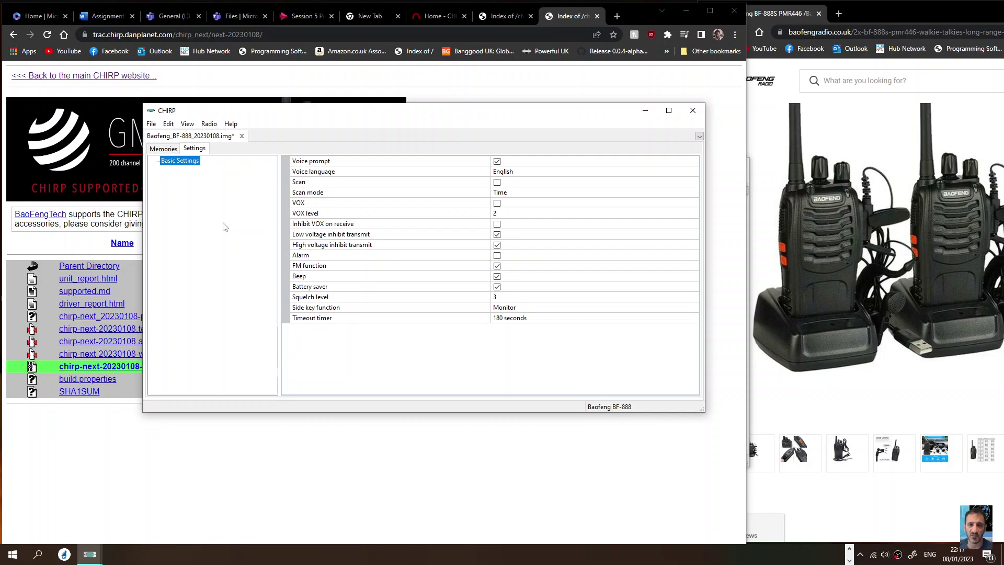
click(152, 125)
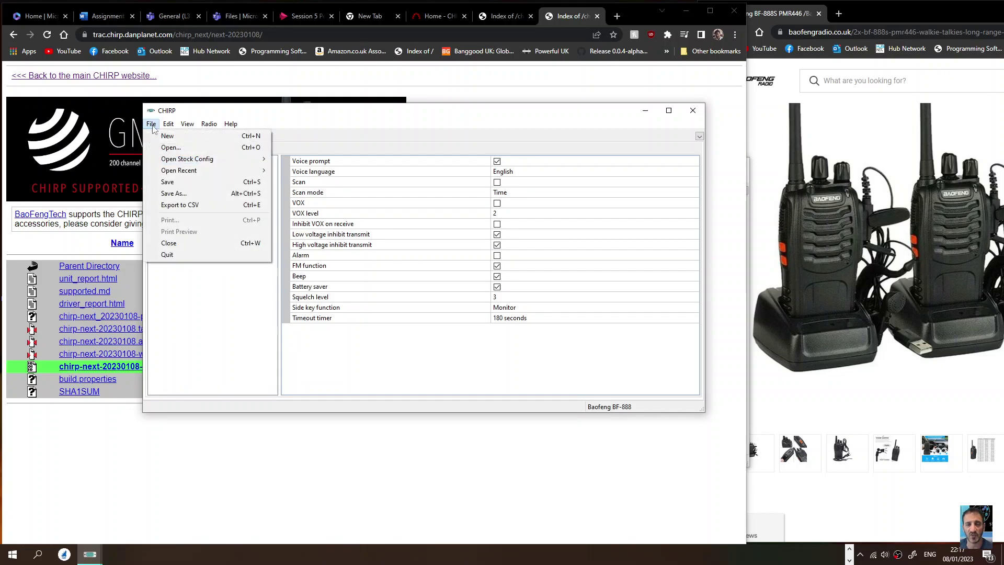
mouse_move(167, 128)
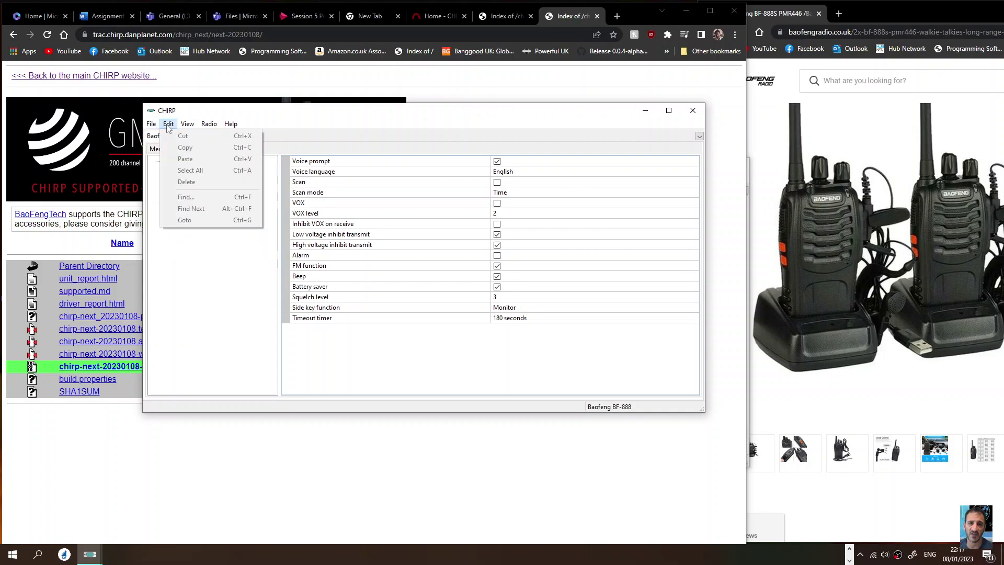
mouse_move(205, 128)
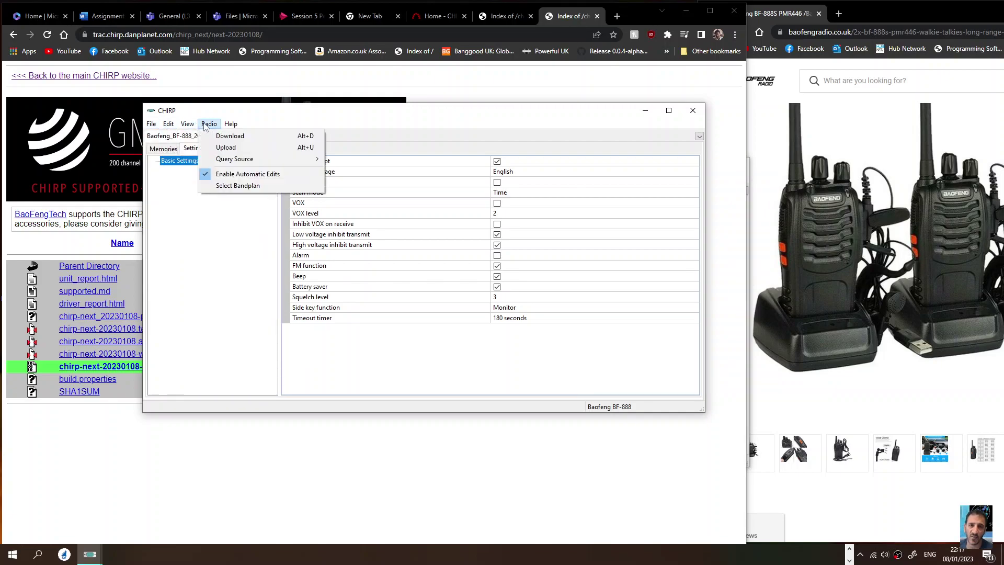
click(231, 219)
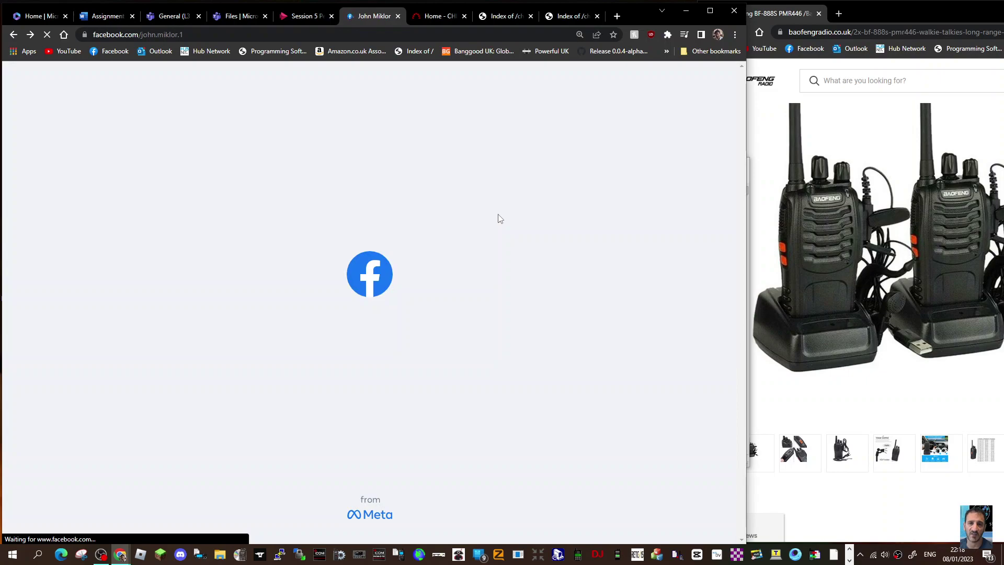
Look through the Facebook profile page in the browser for posts about CHIRP-next builds
scroll(533, 230, down, 3)
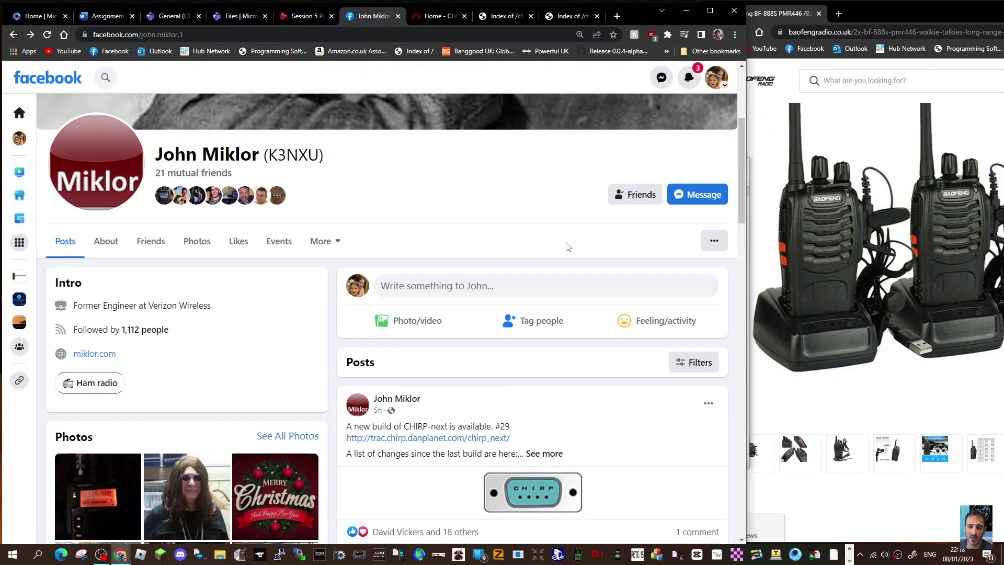
Open the chirp_next download directory linked in the build #29 post and look over the dated CHIRP-next build folders
scroll(568, 246, up, 4)
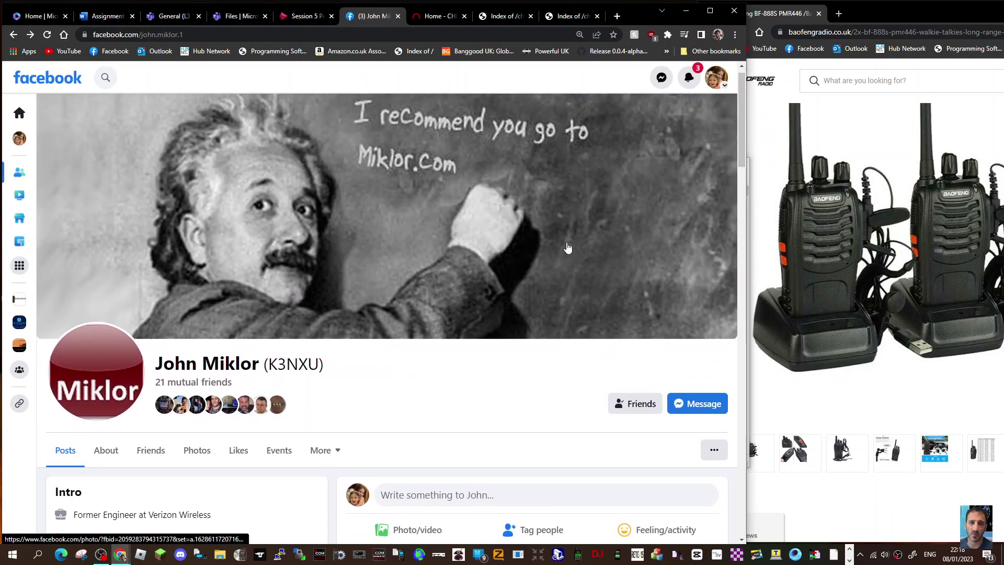
scroll(570, 245, down, 3)
scroll(573, 244, down, 3)
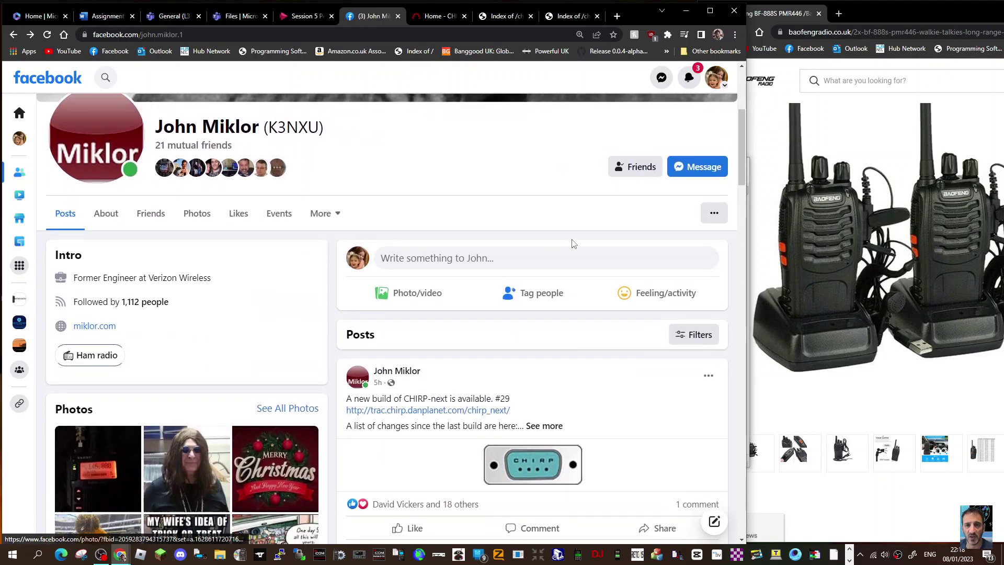
click(481, 283)
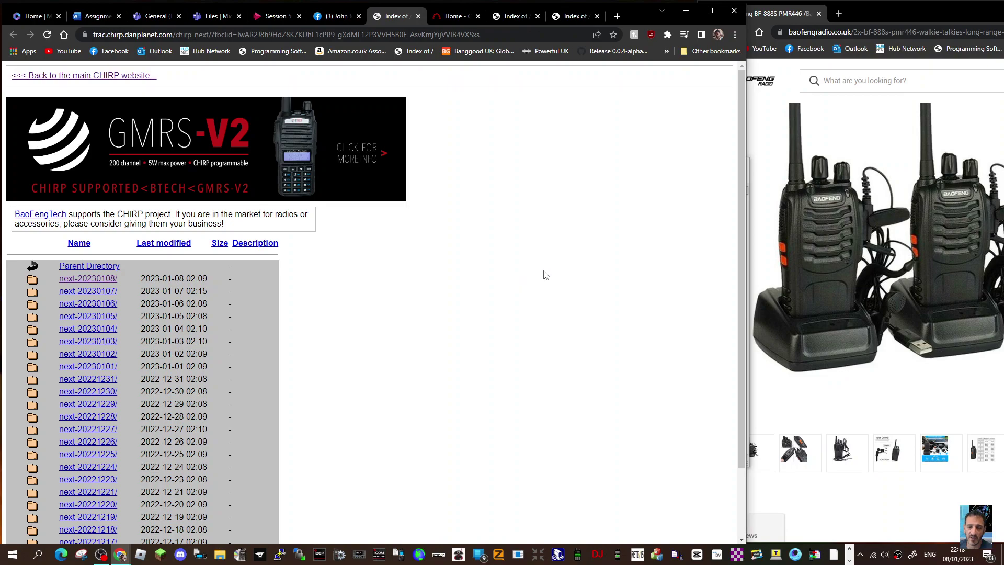
scroll(464, 309, down, 2)
scroll(460, 317, up, 2)
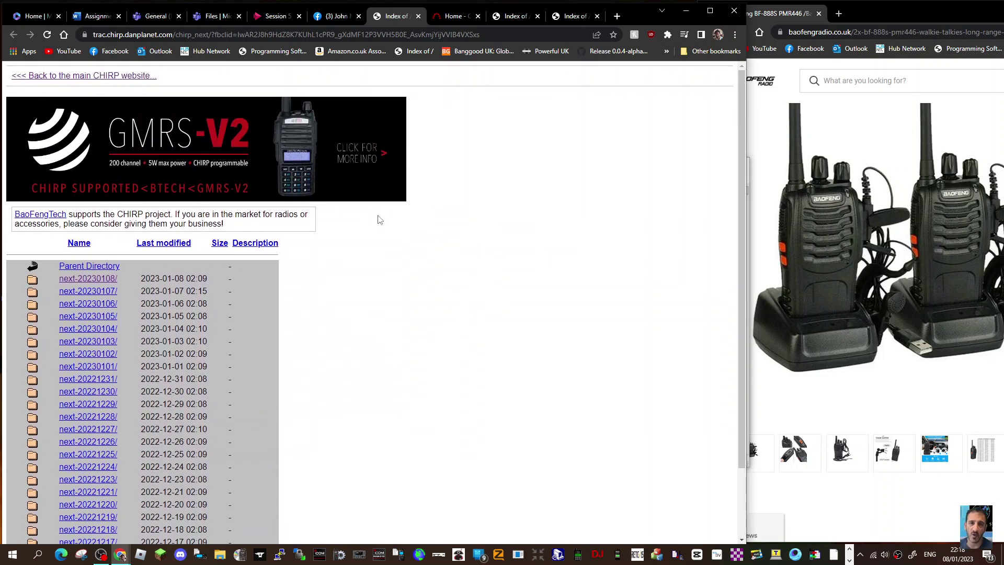
Return to the Facebook profile and expand the CHIRP-next build #28 post to read its changes and download links
click(343, 16)
scroll(605, 309, down, 5)
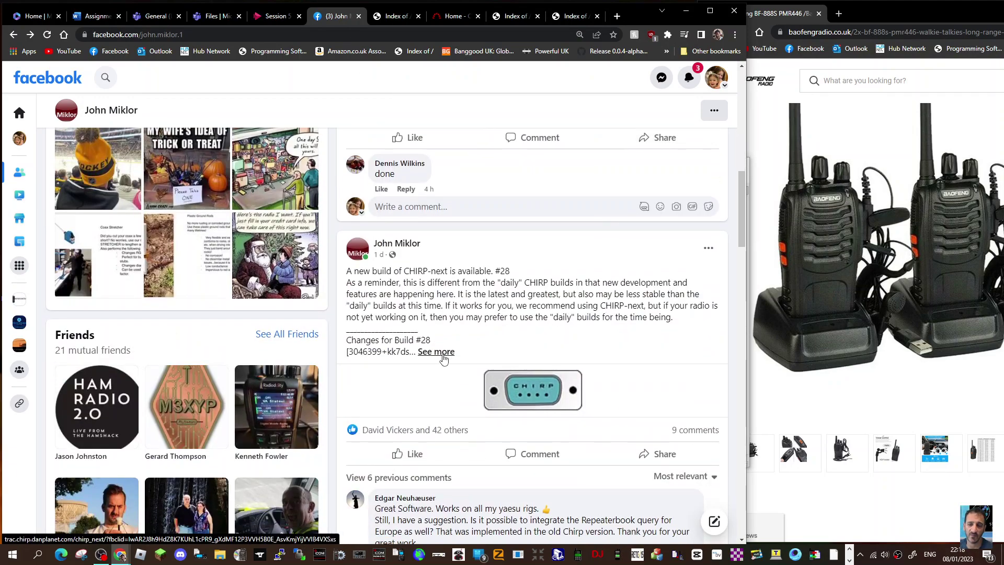
click(436, 352)
scroll(628, 331, down, 3)
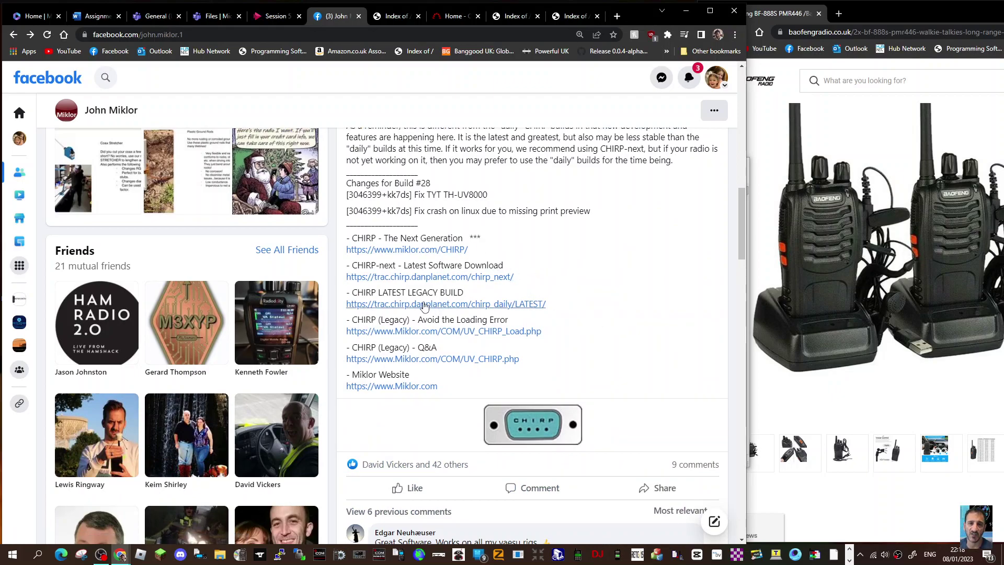
scroll(542, 283, up, 3)
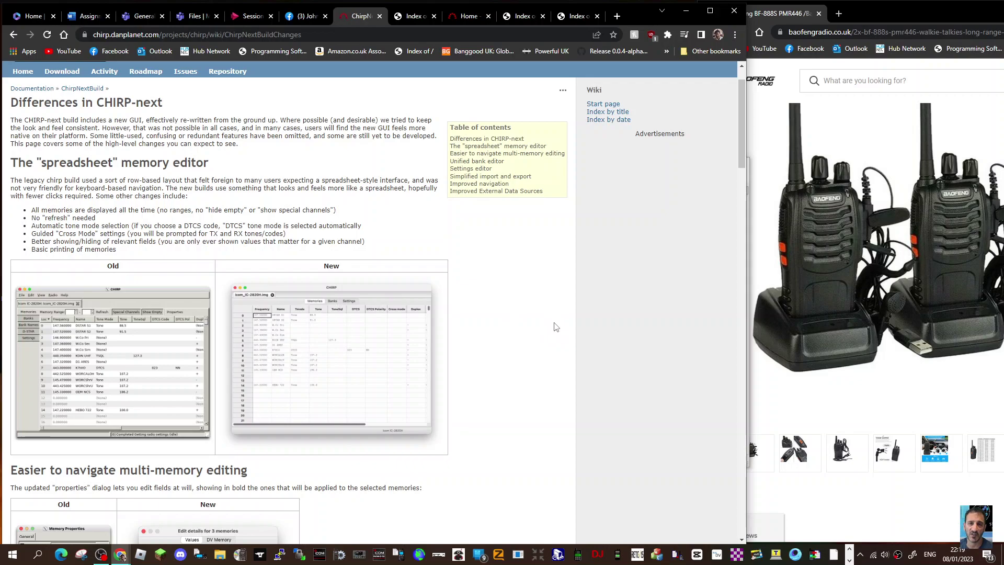
Read through the "Differences in CHIRP-next" wiki page, comparing the old and new memory, bank and settings editors and external data sources
scroll(505, 306, down, 5)
scroll(510, 308, up, 3)
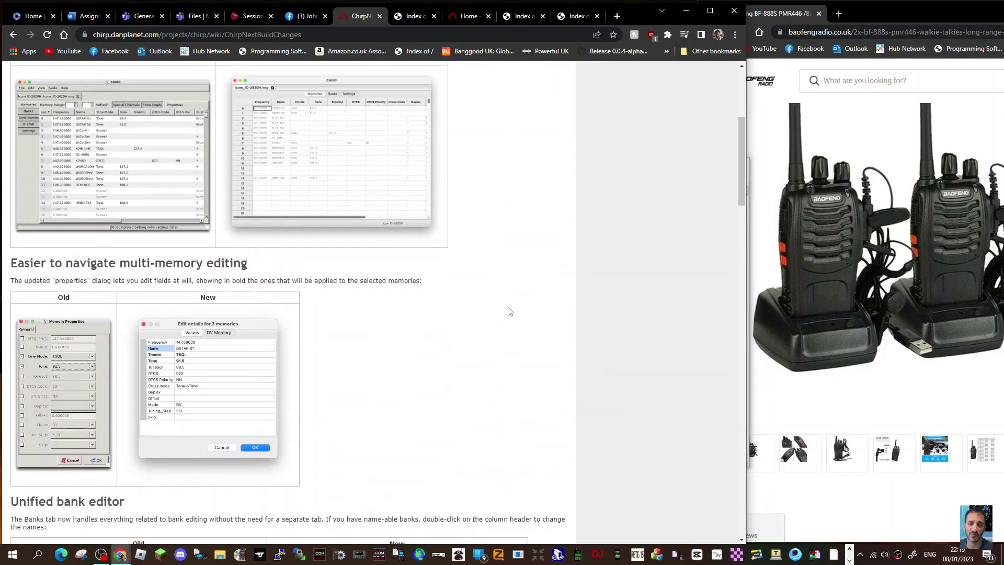
scroll(512, 309, up, 2)
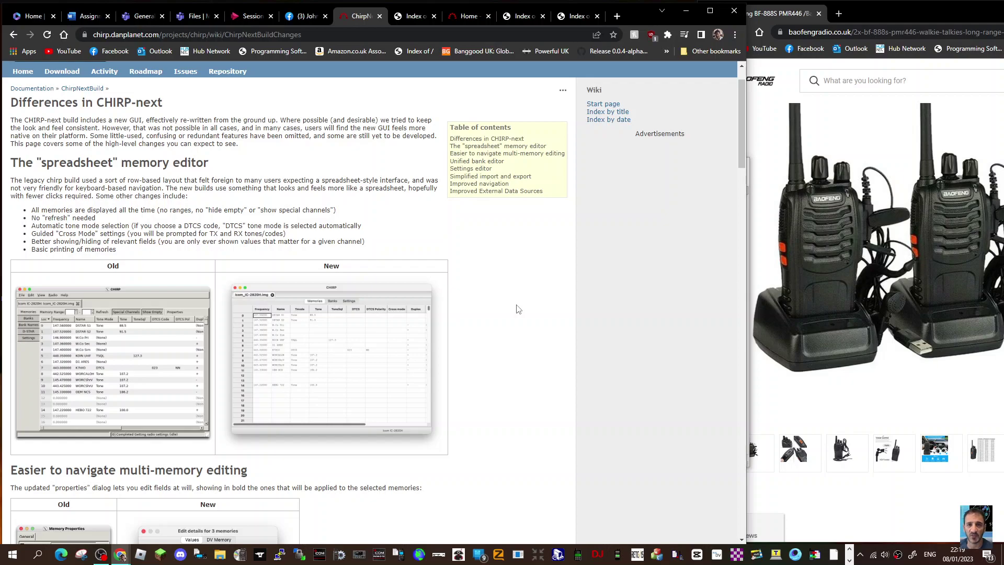
scroll(518, 309, down, 5)
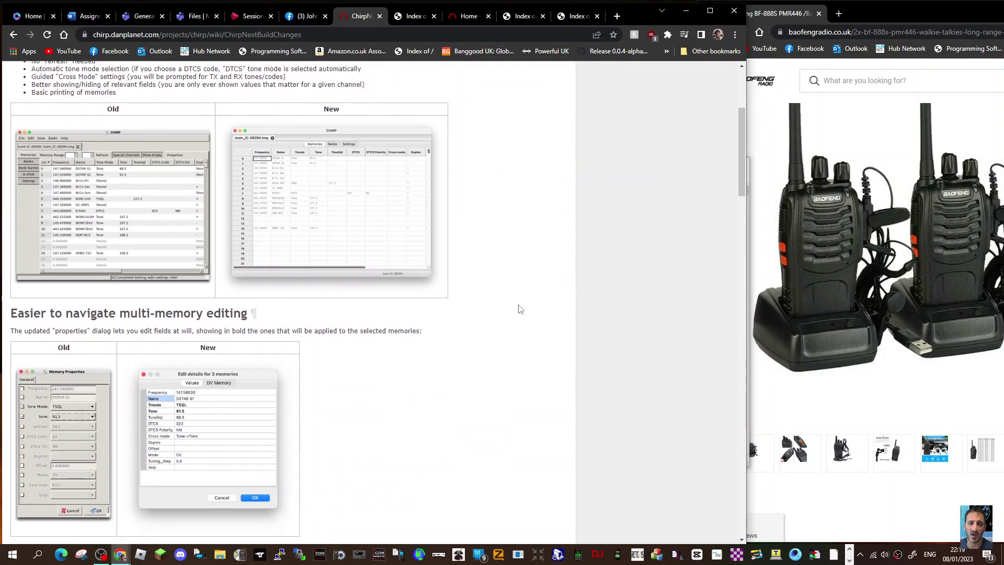
scroll(521, 309, down, 1)
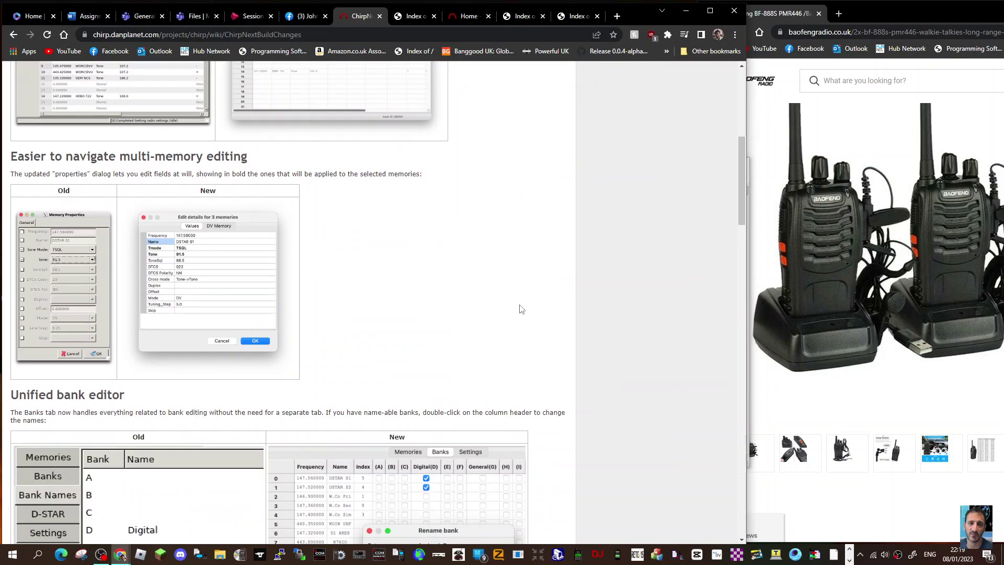
scroll(525, 307, down, 3)
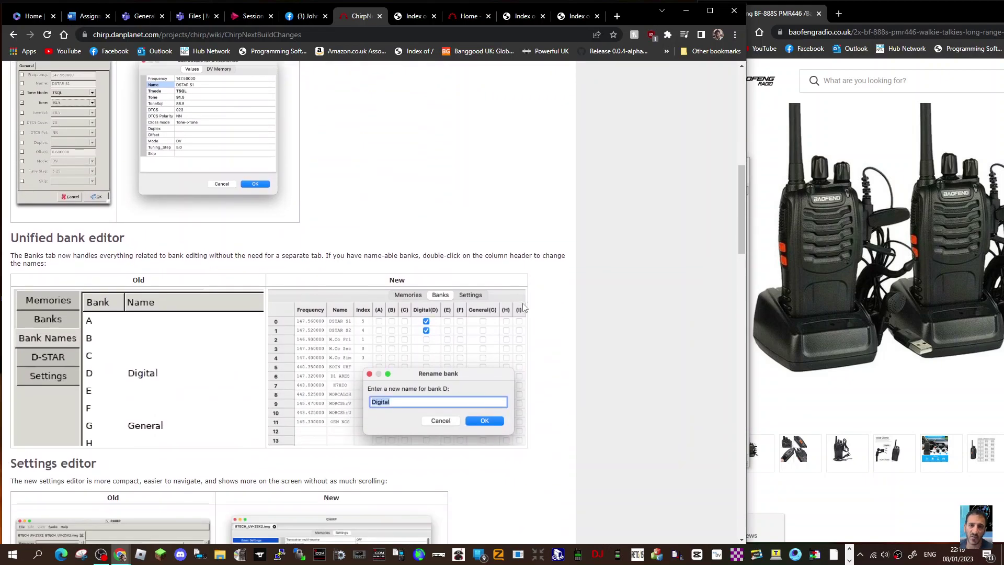
scroll(523, 308, down, 4)
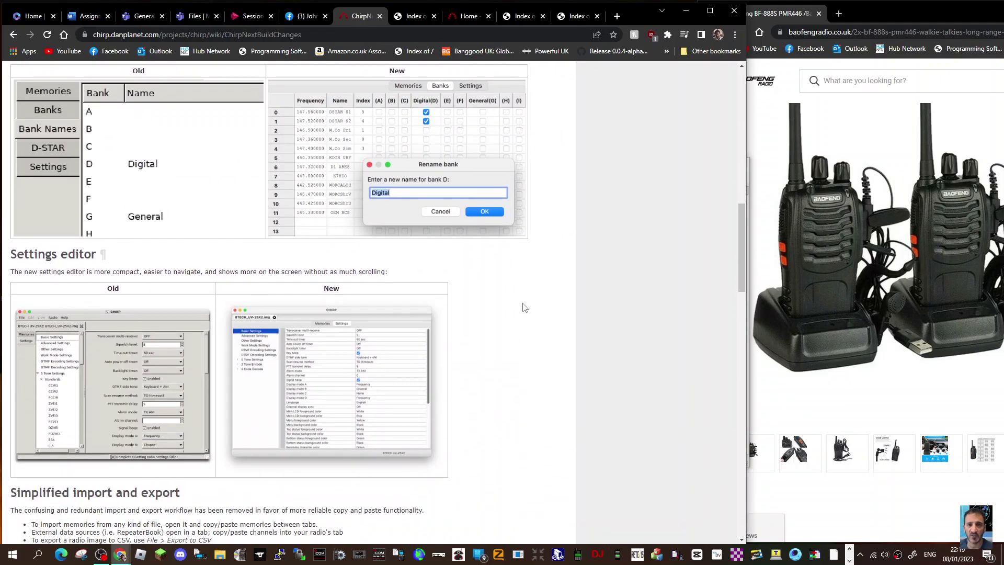
scroll(524, 308, down, 15)
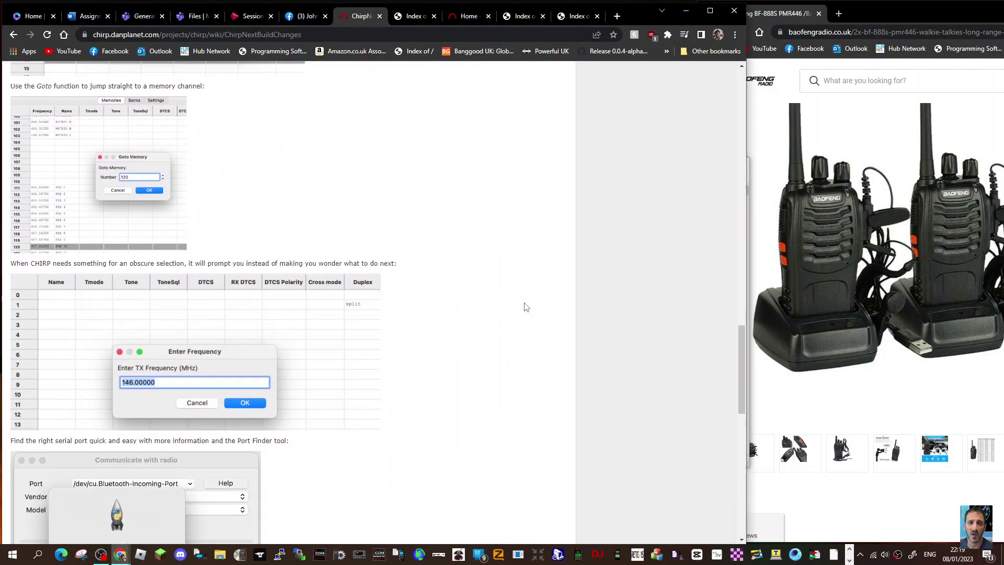
scroll(525, 308, down, 5)
scroll(526, 307, down, 8)
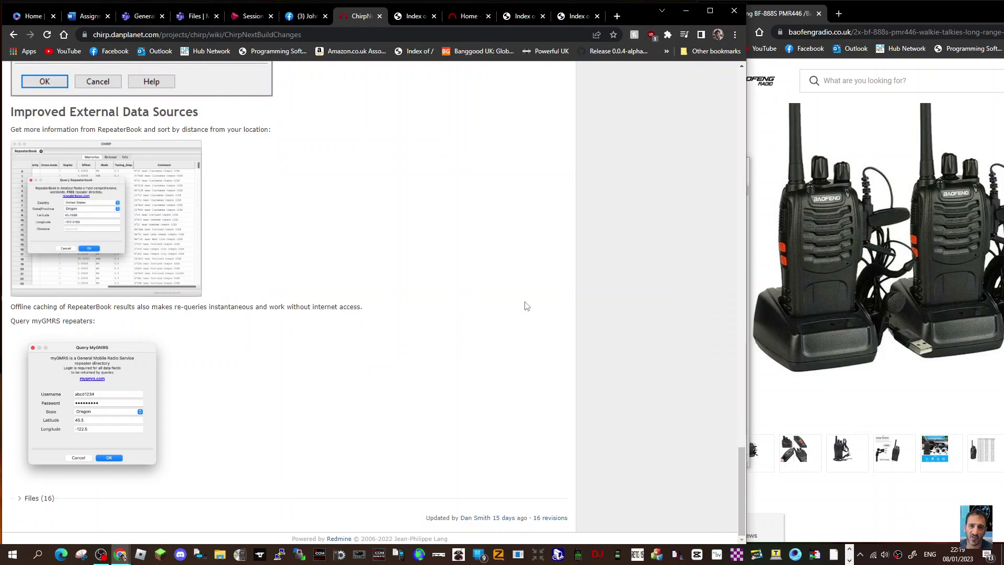
scroll(526, 307, up, 18)
scroll(526, 307, up, 20)
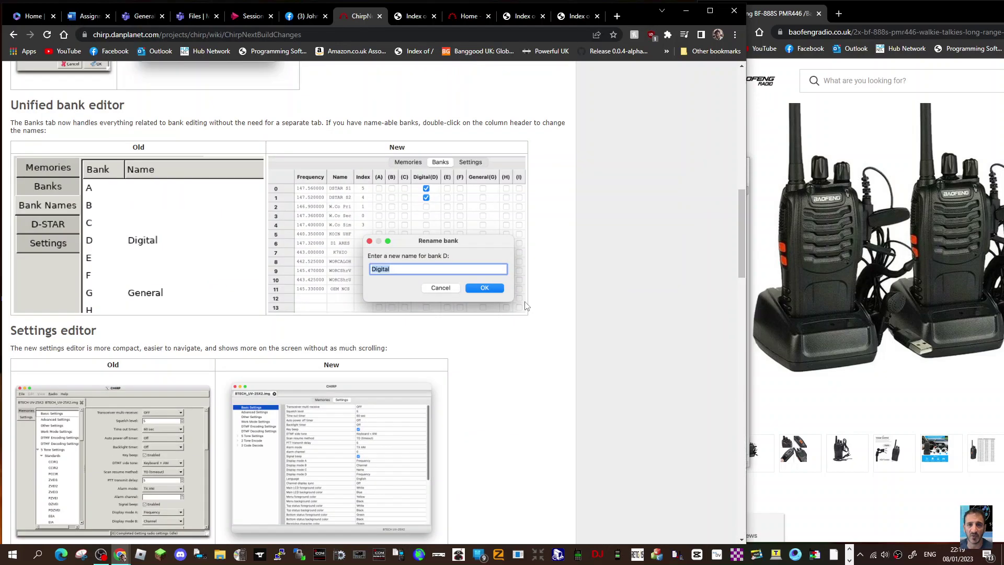
scroll(527, 305, down, 3)
scroll(527, 306, down, 3)
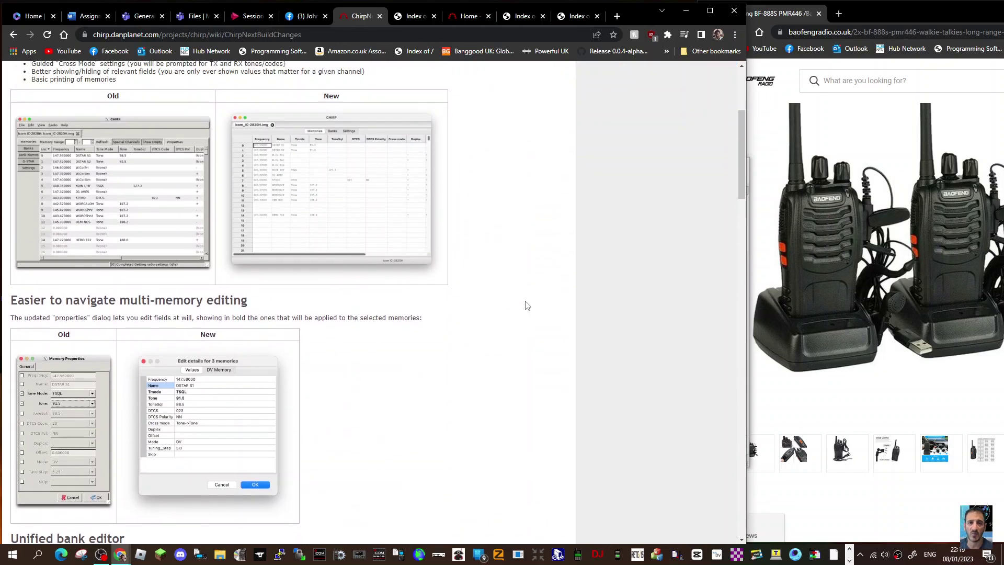
scroll(526, 294, up, 6)
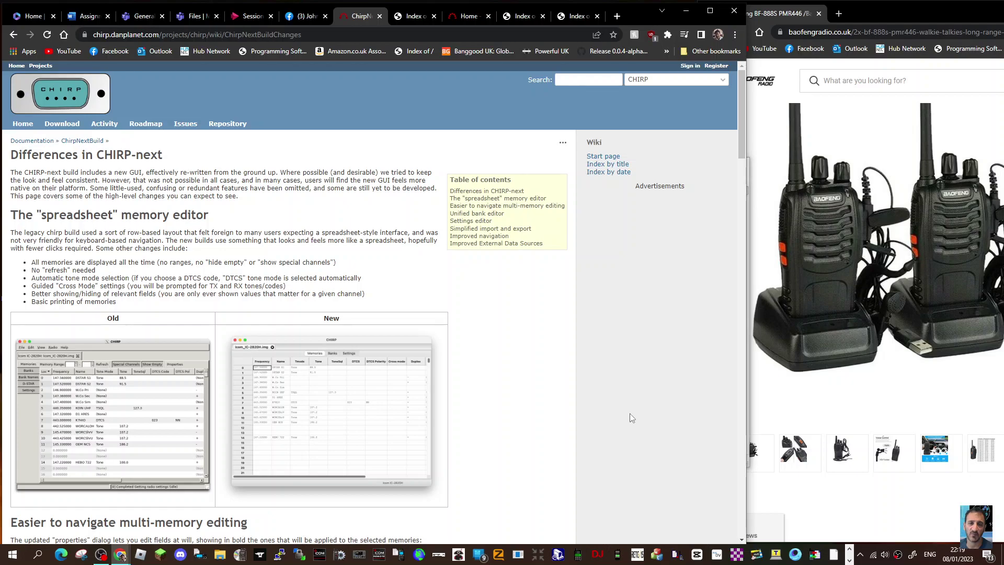